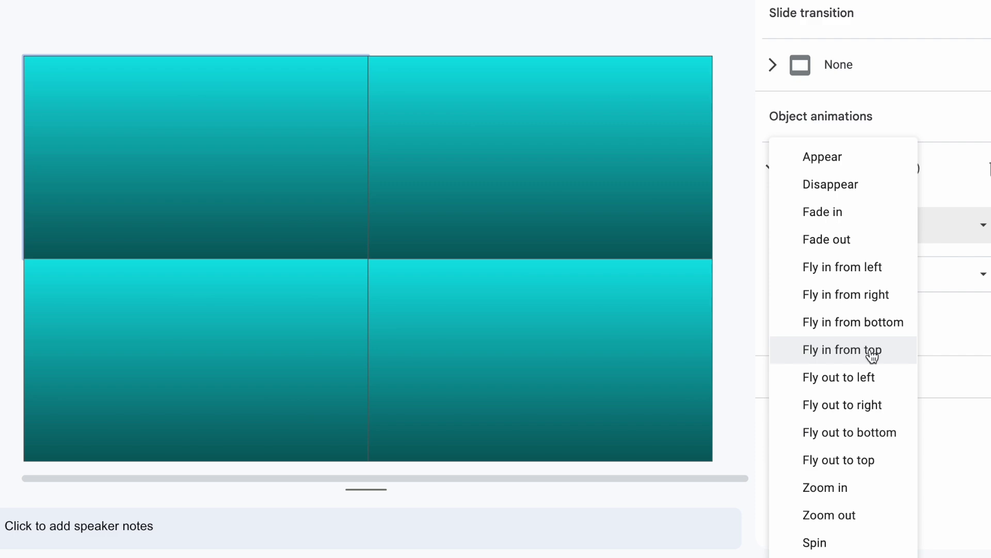
Step: Draw a grey rectangle covering the slide and give it a Fly in from left animation
drag(169, 130, 778, 491)
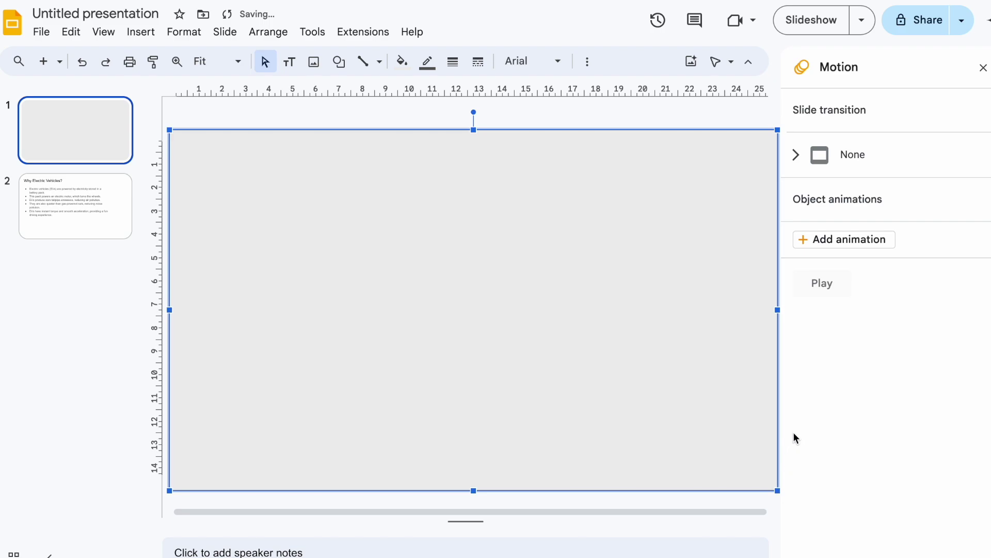
click(844, 239)
click(855, 293)
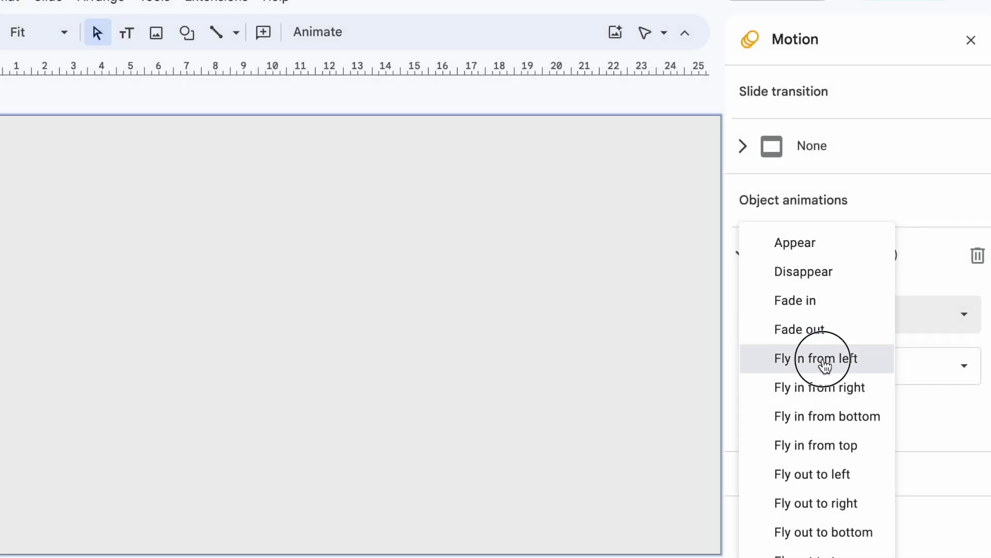
click(825, 362)
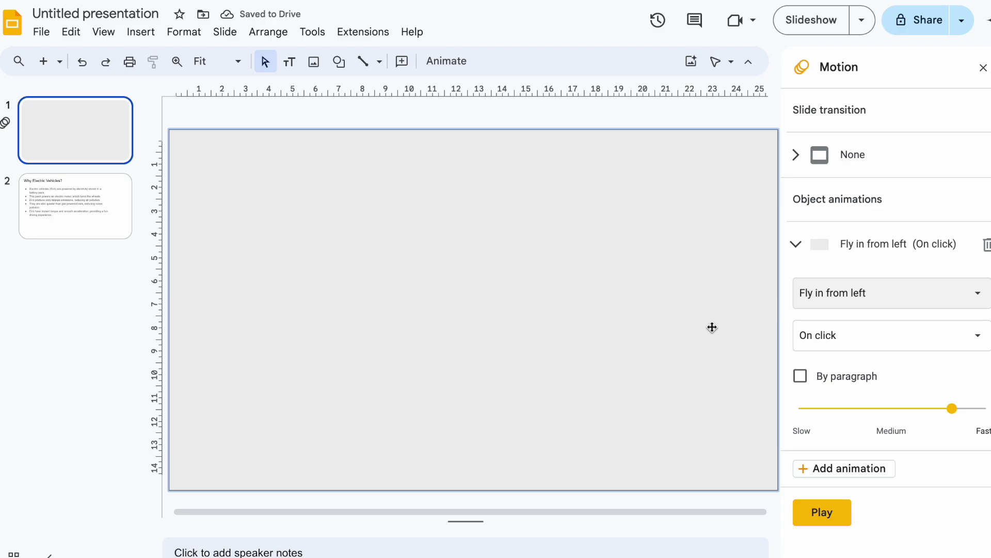
Step: Change the rectangle's effect to Fly out to left, starting With previous
click(115, 200)
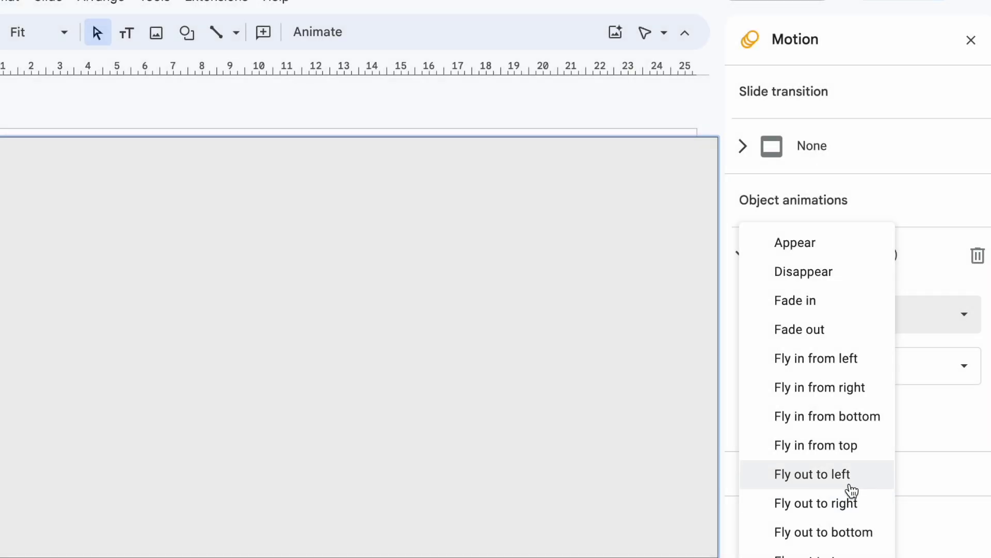
click(851, 486)
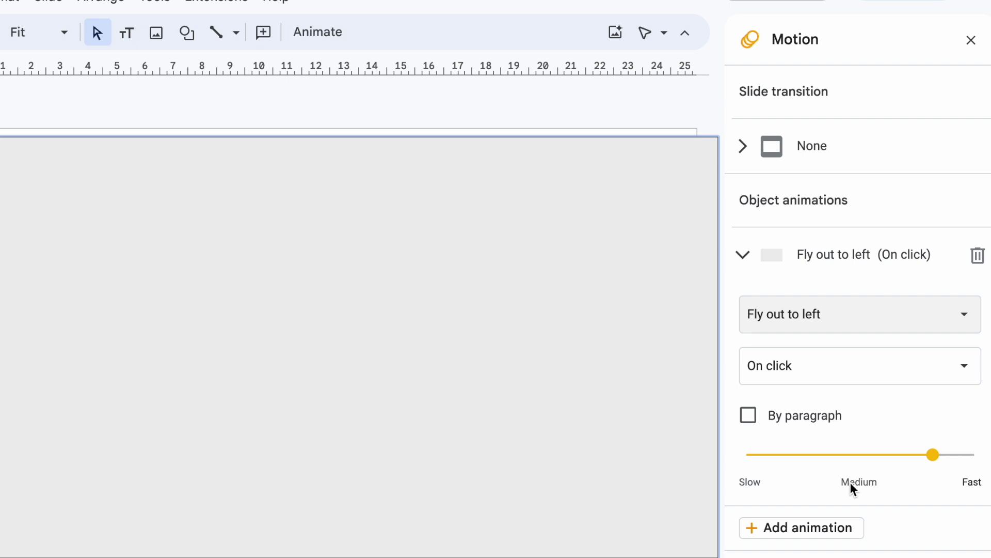
click(857, 372)
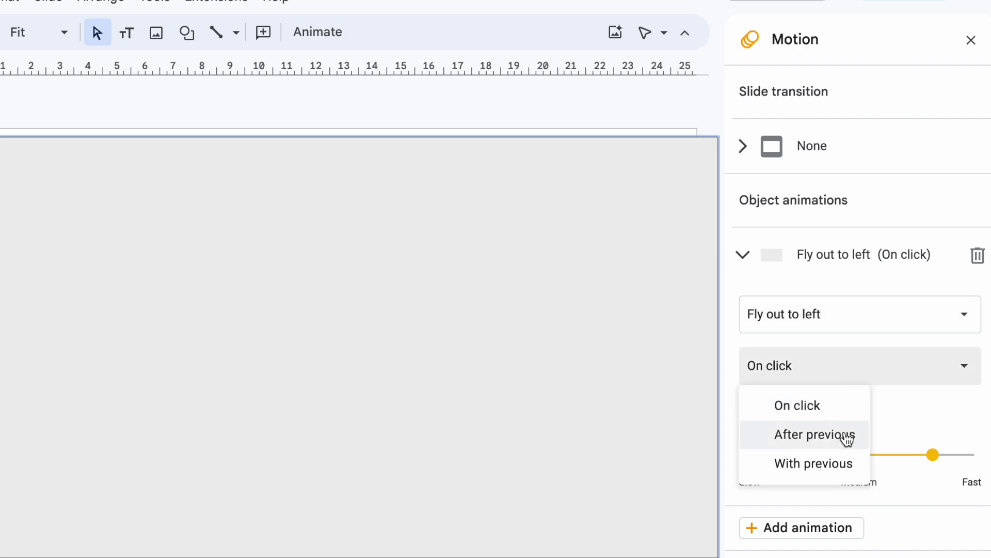
click(836, 465)
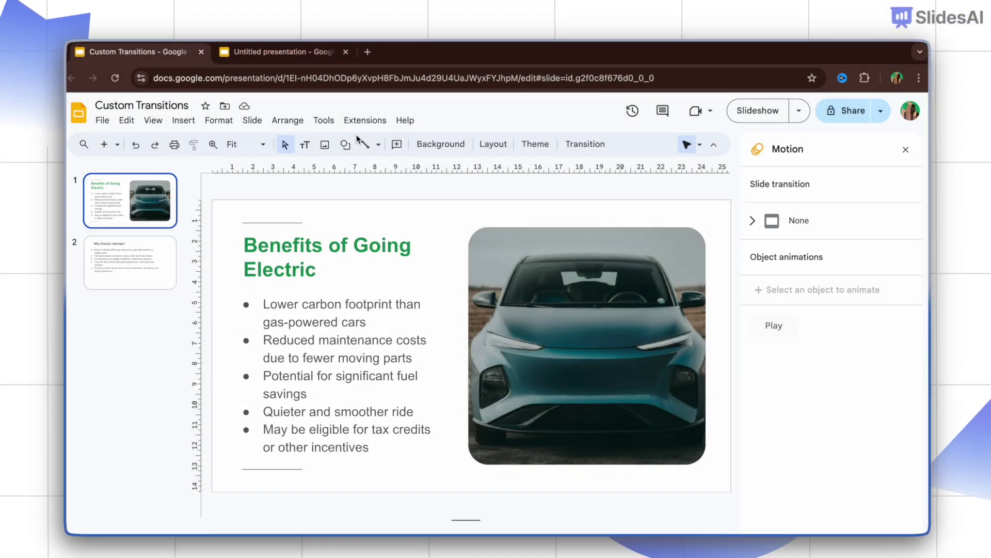
Step: Draw a rectangle in the slide's top-left quarter and copy it into the other three quarters
click(346, 146)
mouse_move(373, 166)
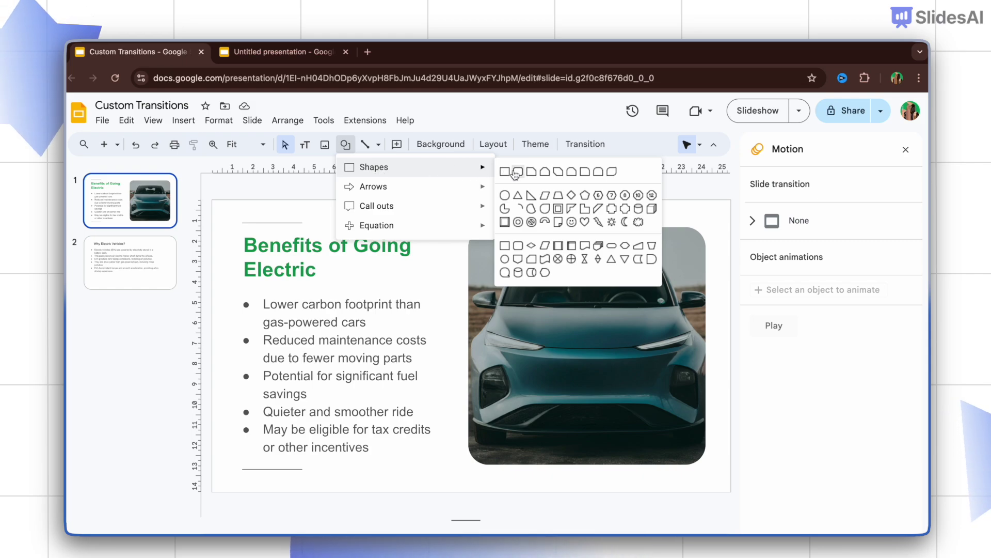
click(509, 171)
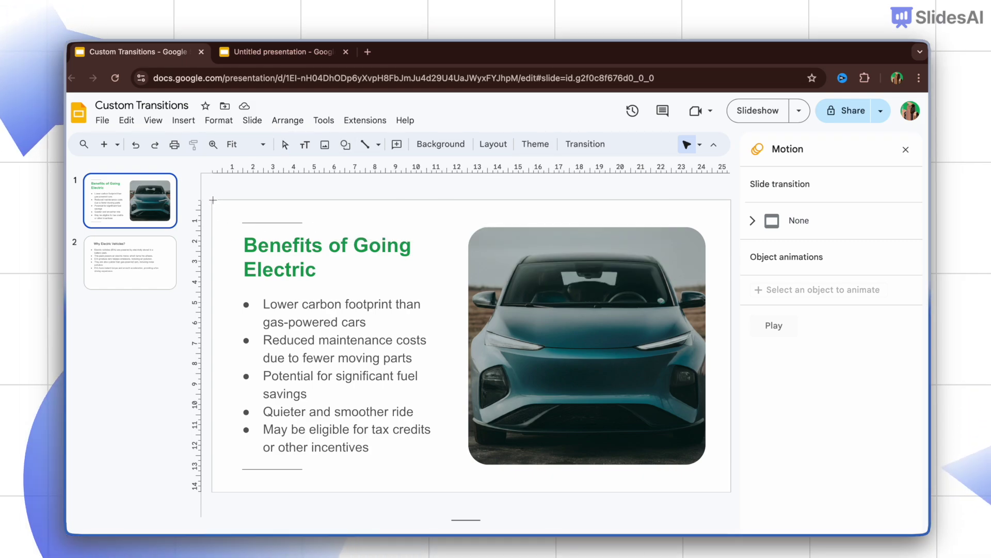
drag(209, 197, 487, 359)
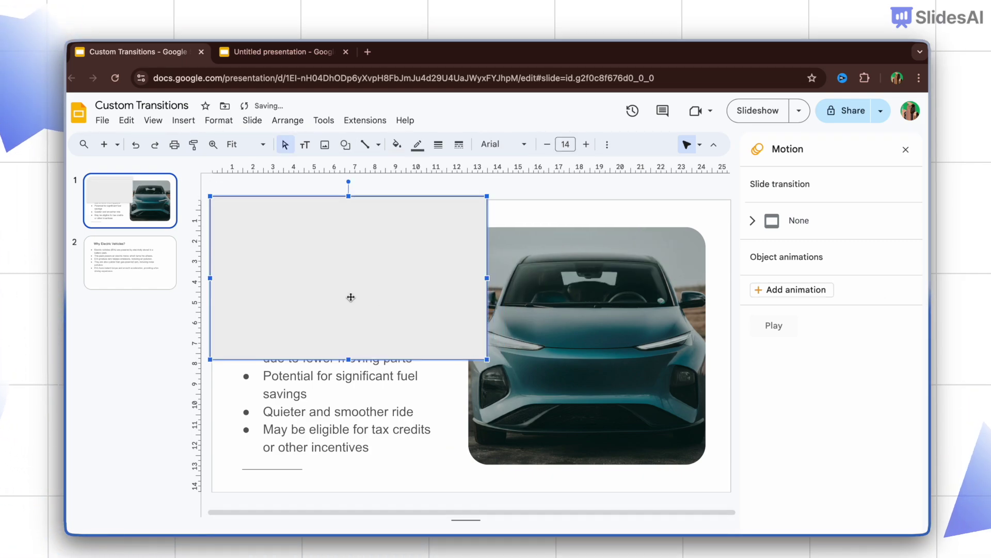
drag(351, 297, 349, 460)
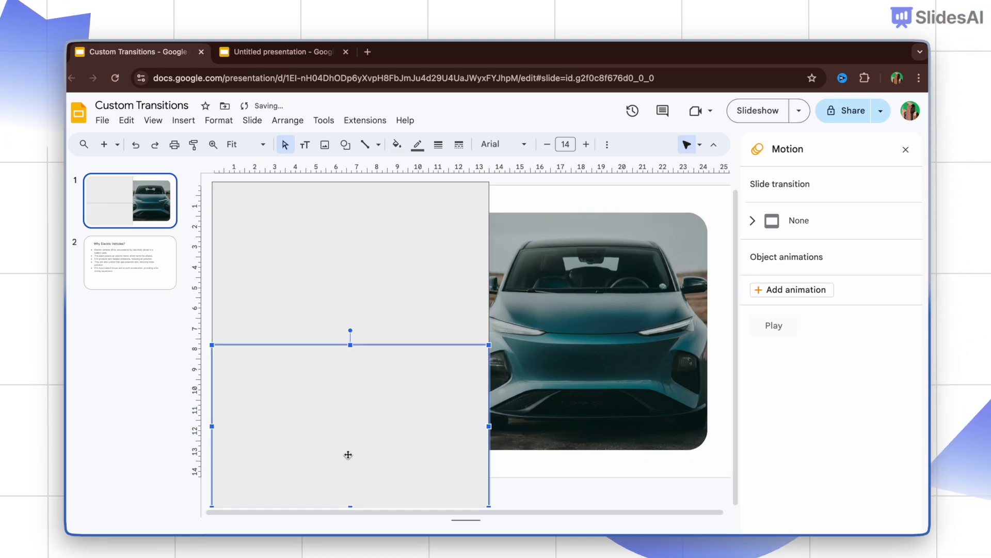
mouse_move(617, 450)
mouse_down()
mouse_move(624, 460)
mouse_move(528, 295)
mouse_up()
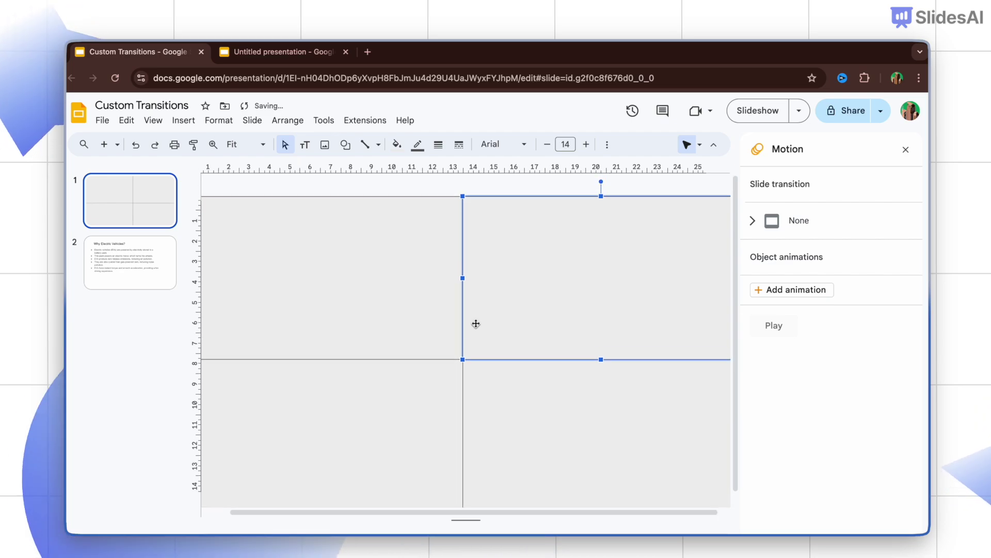
Step: Fill all four rectangles with the teal gradient preset
key(ctrl+a)
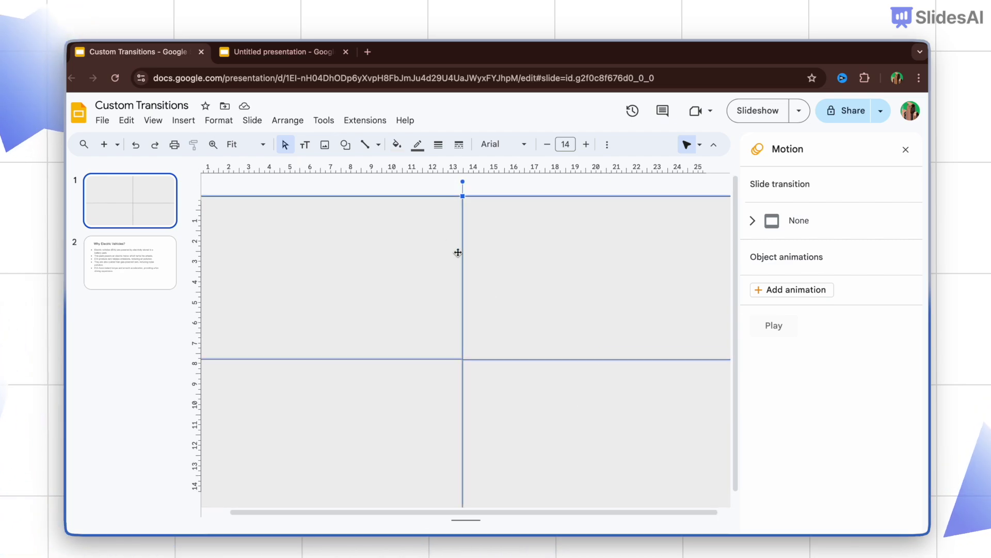
click(397, 146)
click(478, 168)
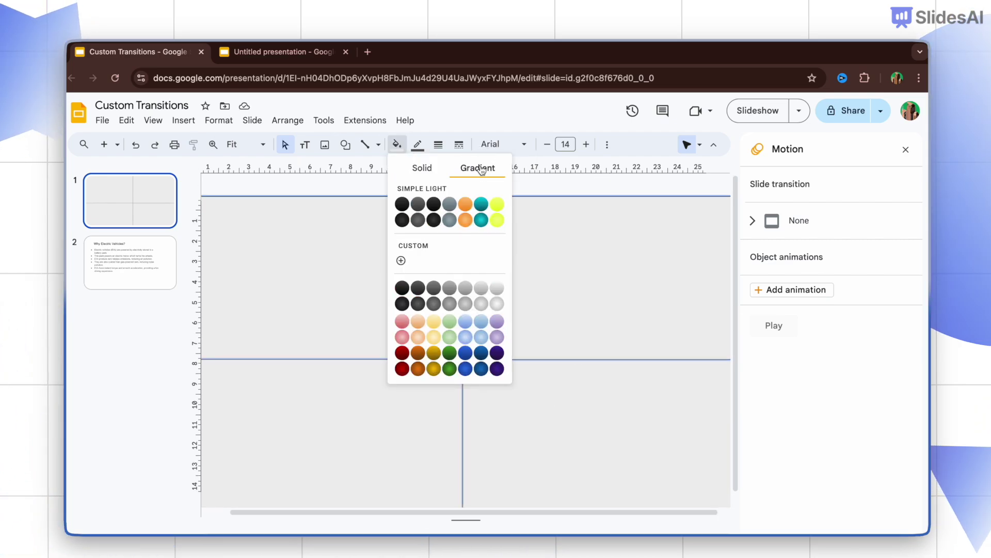
click(480, 204)
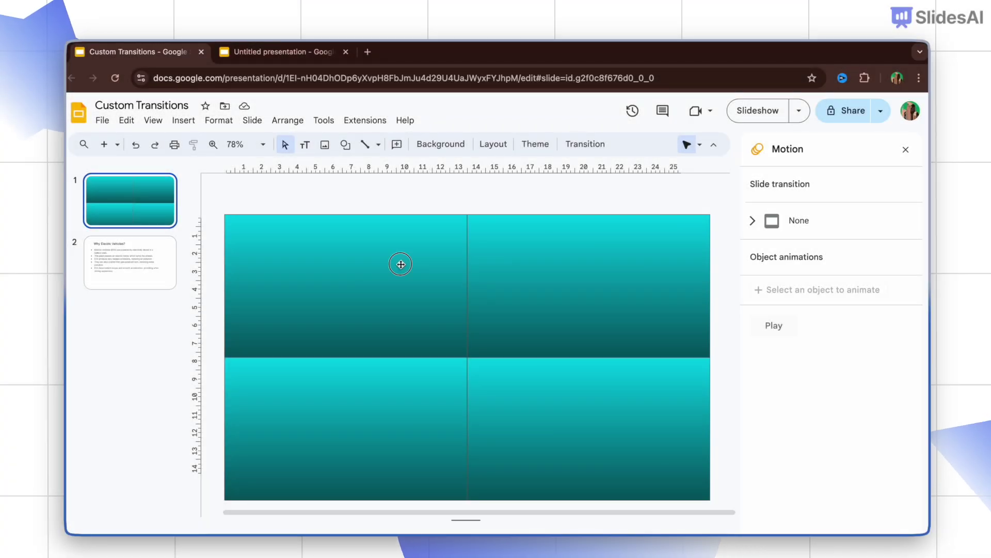
click(401, 265)
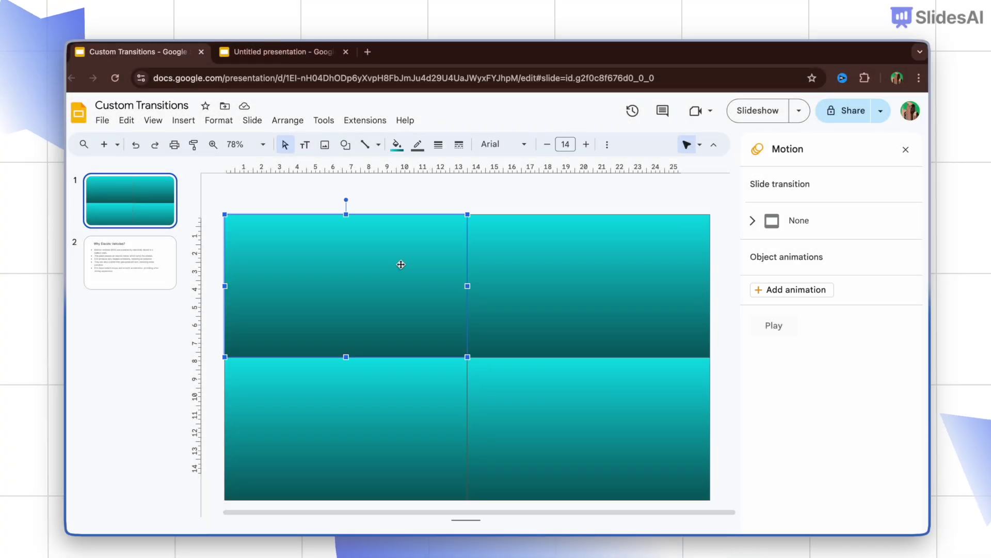
Step: Give the top-left rectangle a Fly in from top animation lasting about 1.1 seconds
click(786, 291)
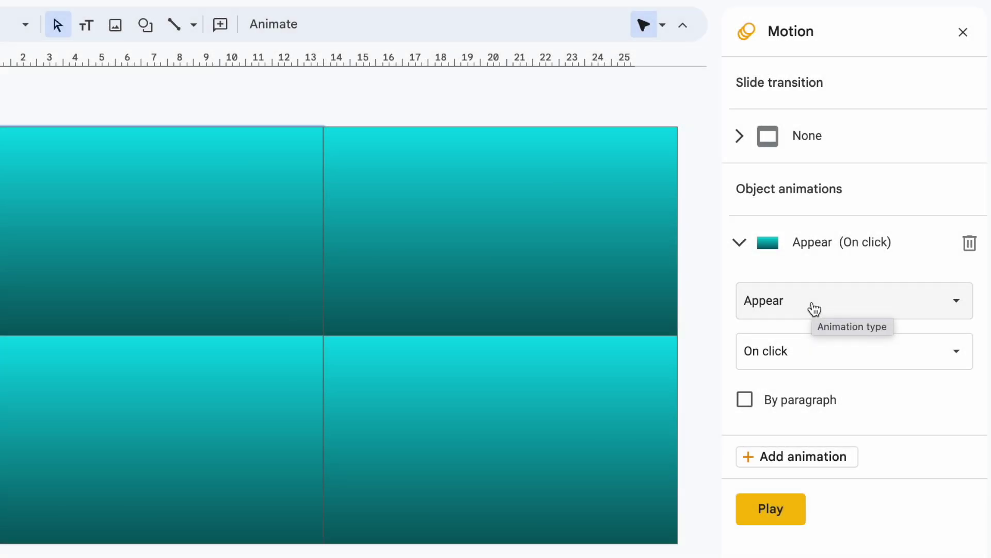
click(815, 309)
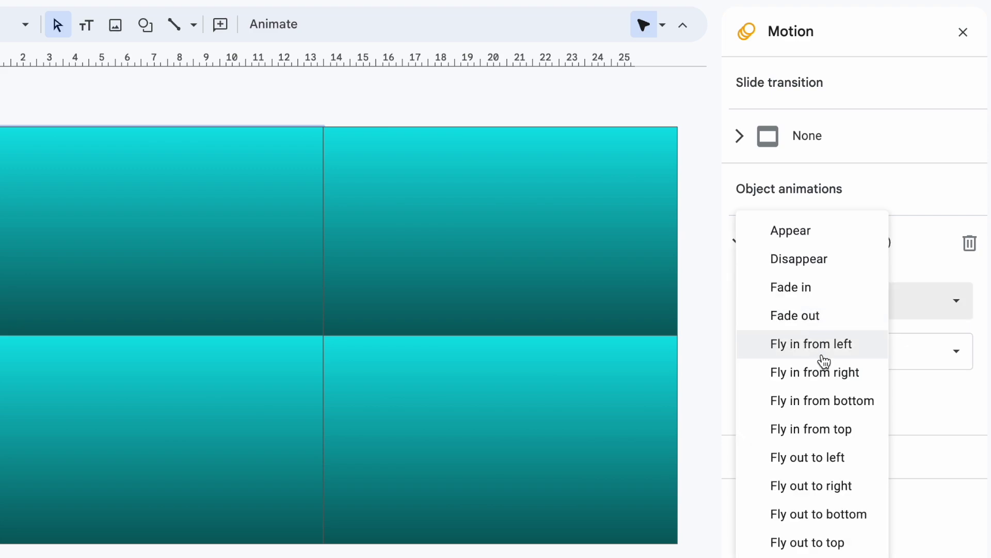
click(841, 431)
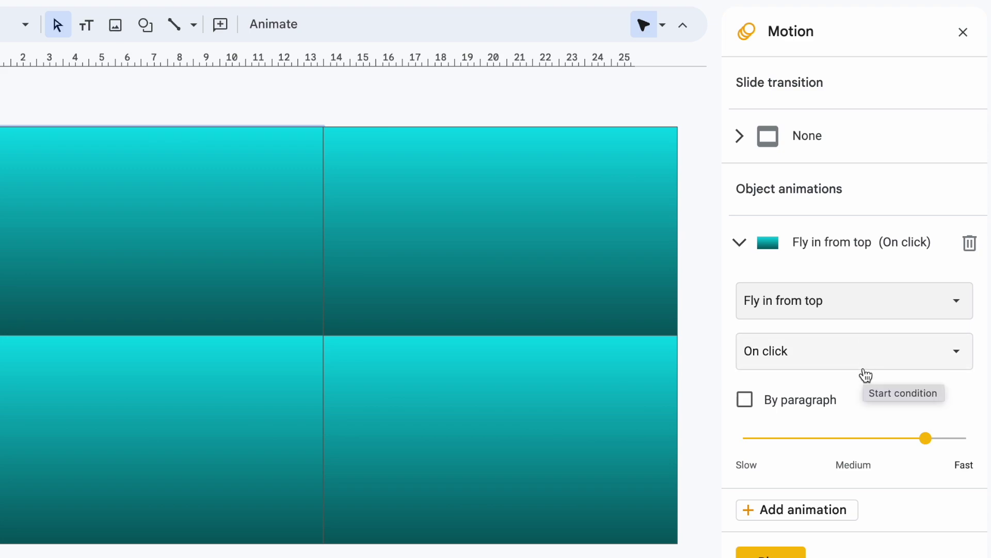
drag(925, 439, 919, 440)
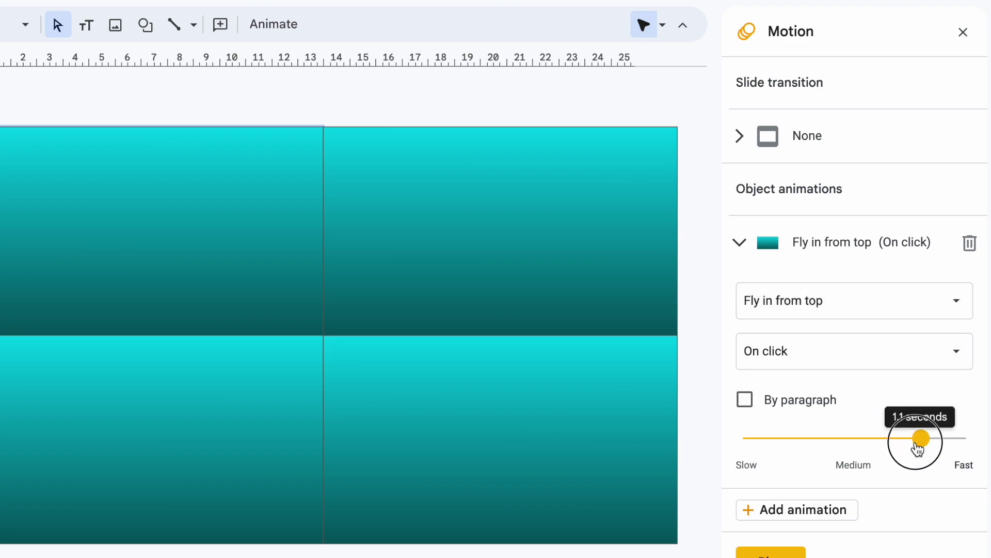
Step: Make the top-right rectangle fly in from right with previous, slowed to about 2.4 seconds
click(432, 250)
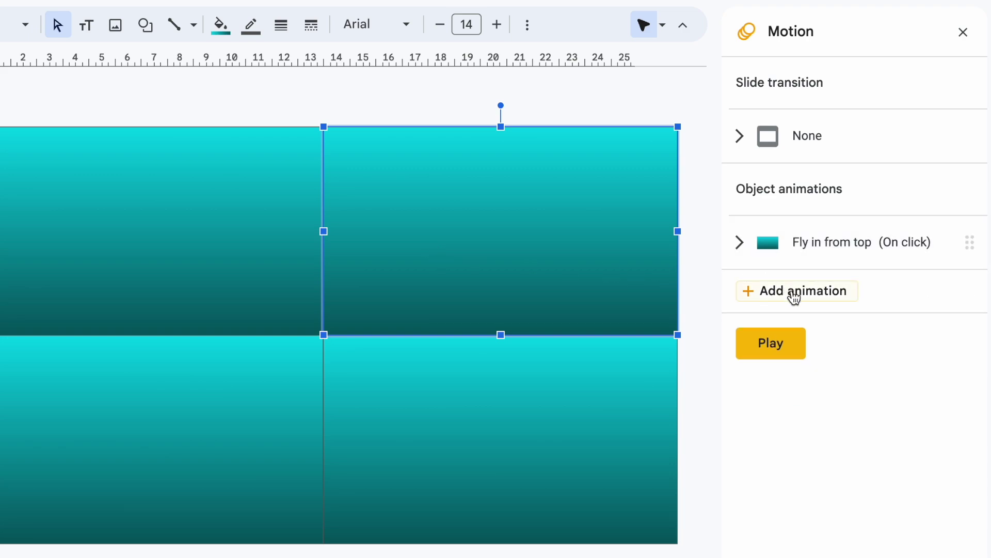
click(793, 298)
click(853, 356)
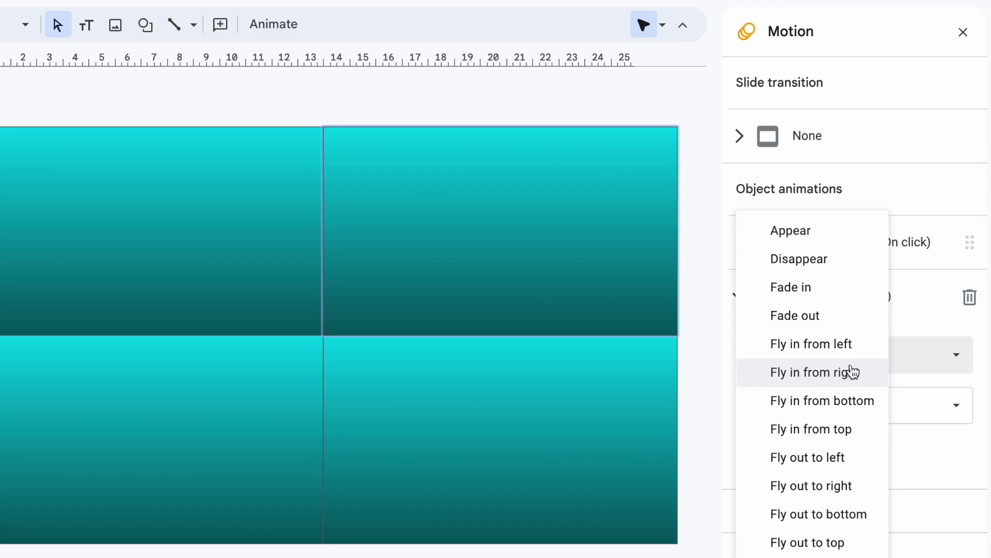
click(852, 370)
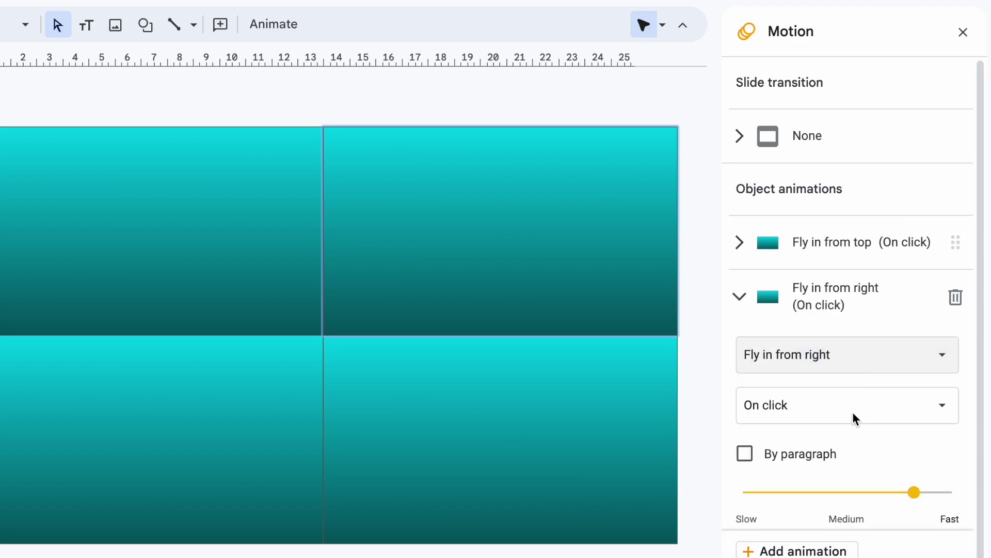
click(854, 418)
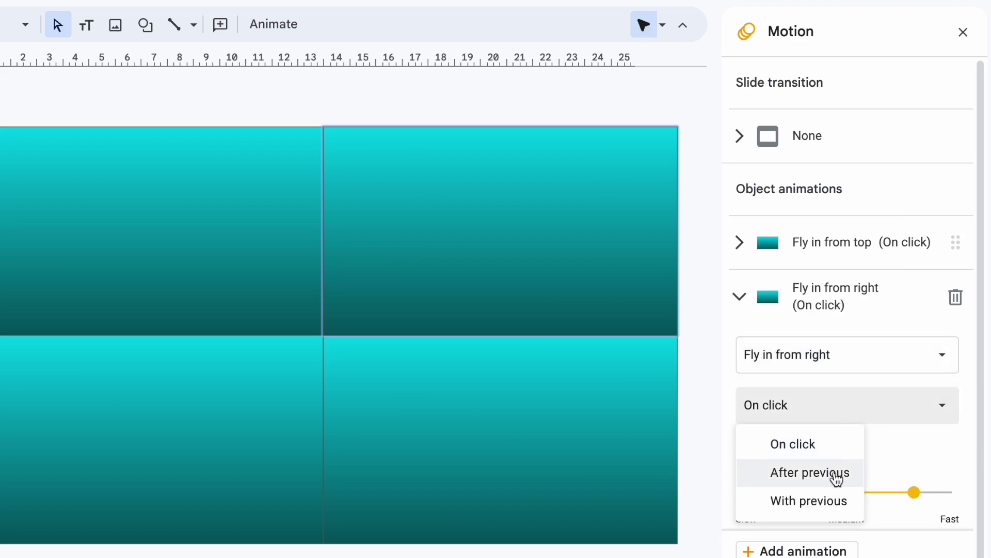
click(838, 502)
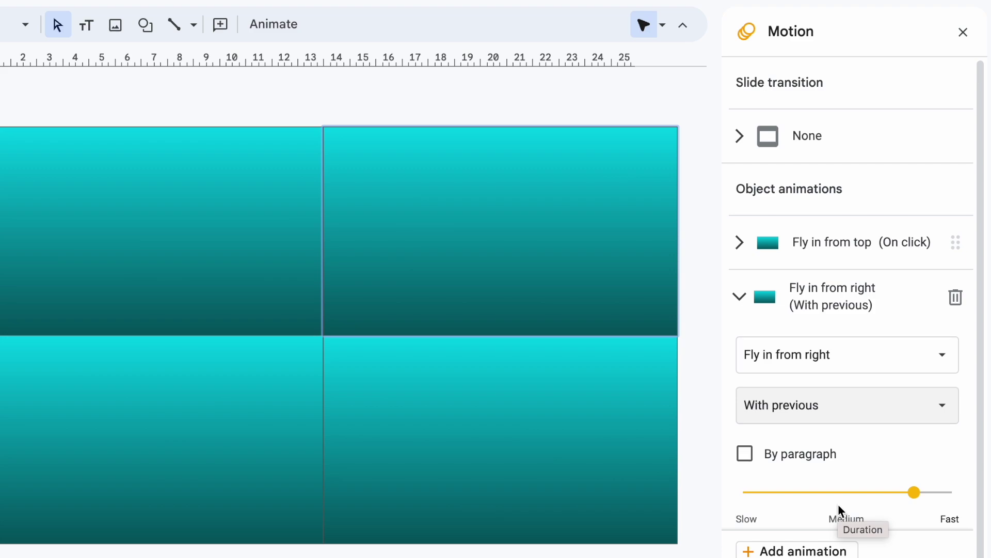
drag(913, 491, 902, 494)
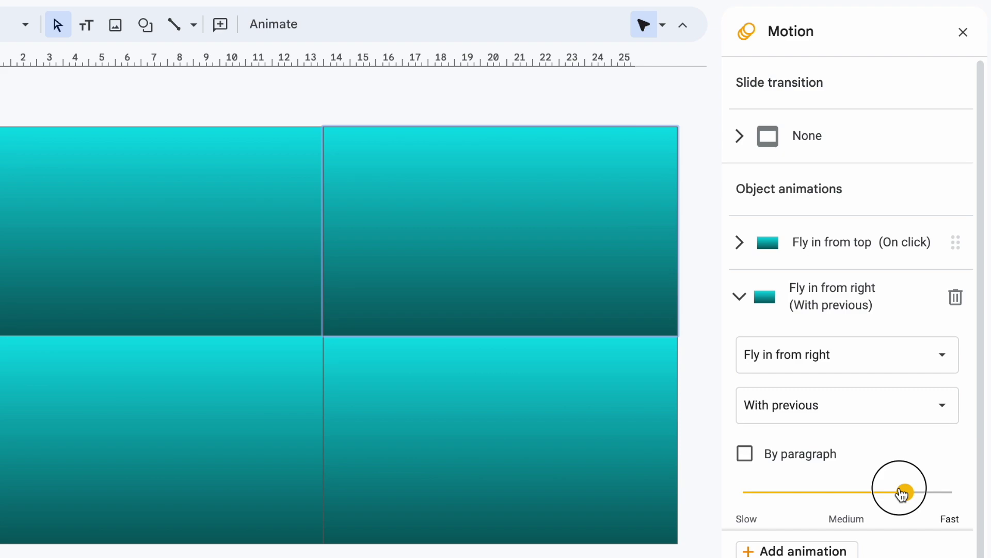
drag(901, 494, 897, 493)
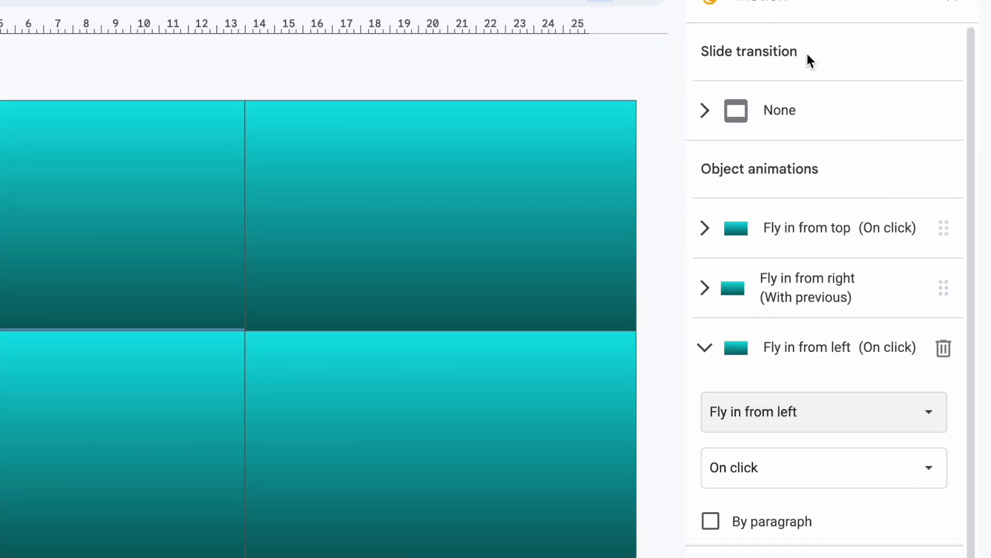
click(807, 176)
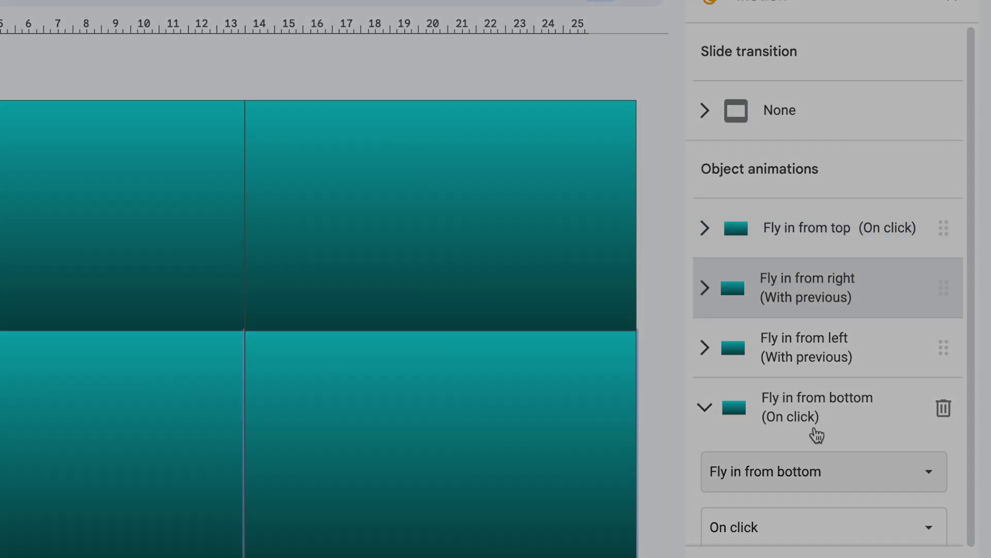
Step: Start the bottom fly-in with previous, then copy all four rectangles
click(808, 407)
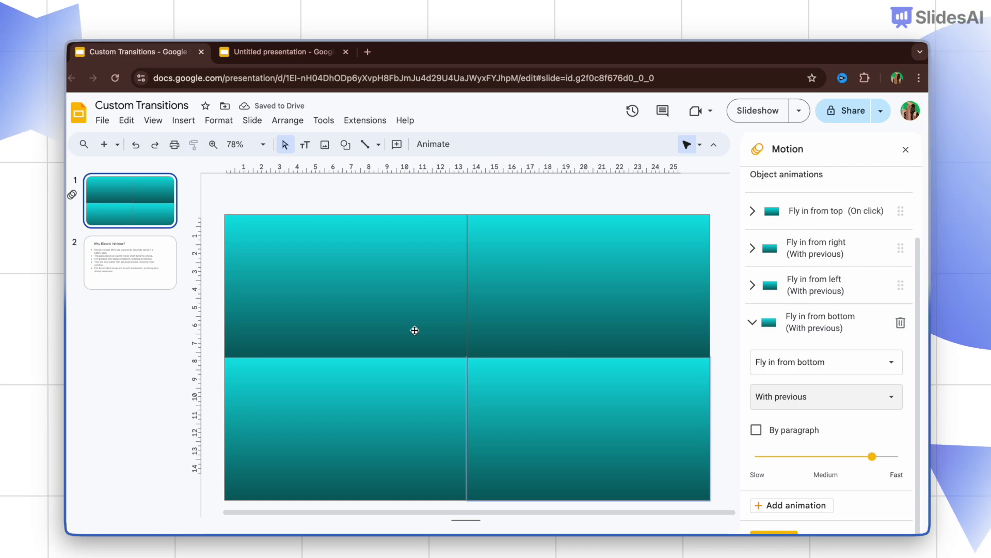
click(337, 315)
shift+click(573, 303)
shift+click(428, 379)
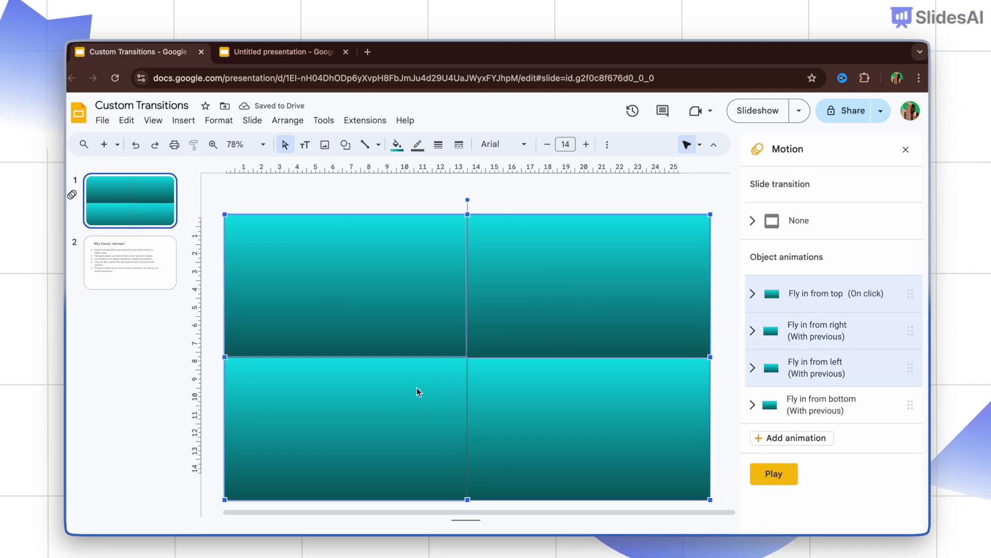
shift+click(542, 412)
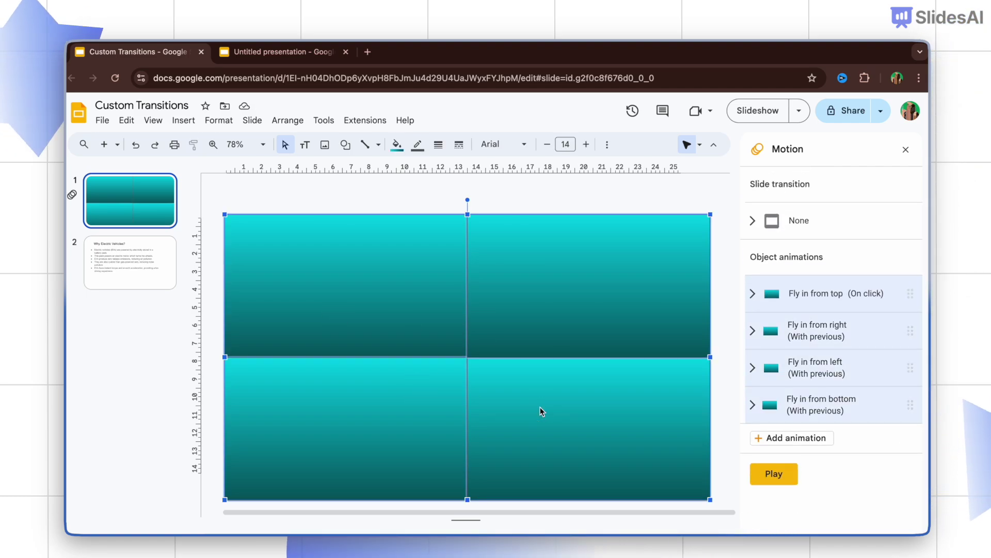
right_click(543, 411)
click(609, 187)
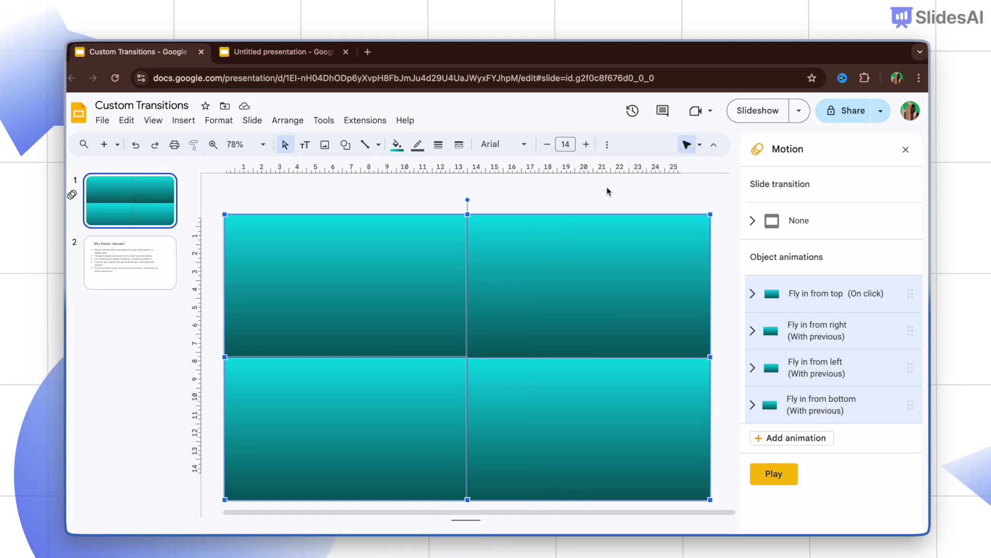
Step: Paste the four rectangles onto slide 2 and select its top-left rectangle
click(129, 272)
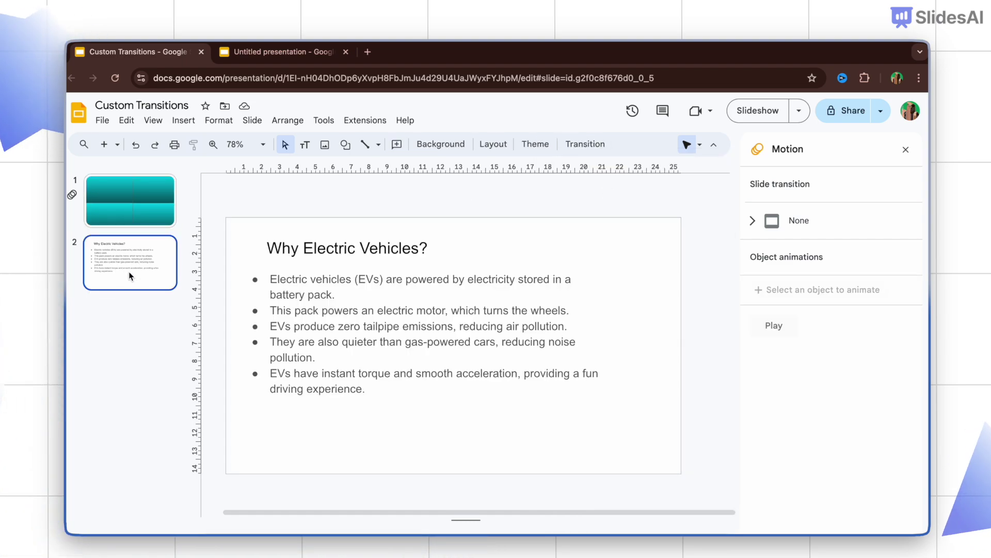
key(ctrl+v)
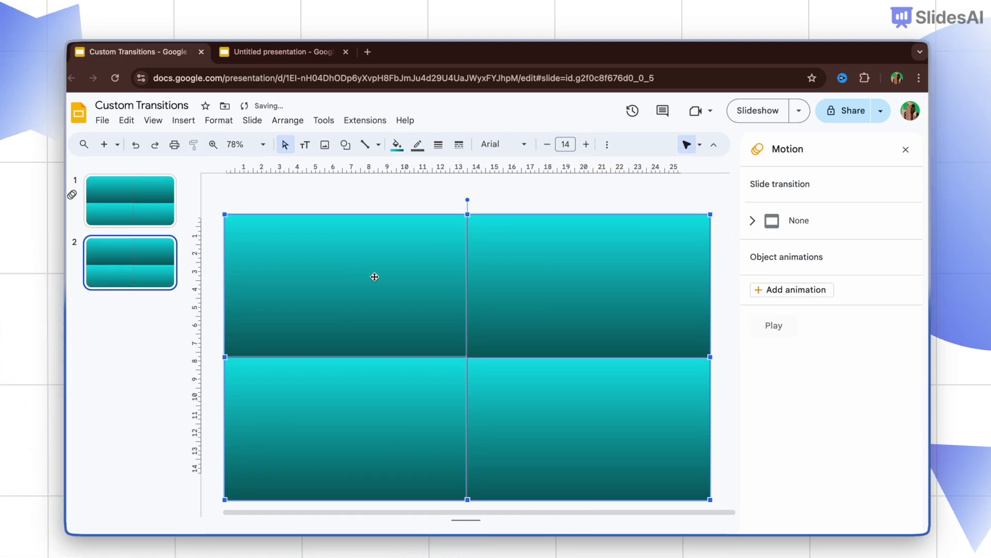
click(367, 195)
click(372, 251)
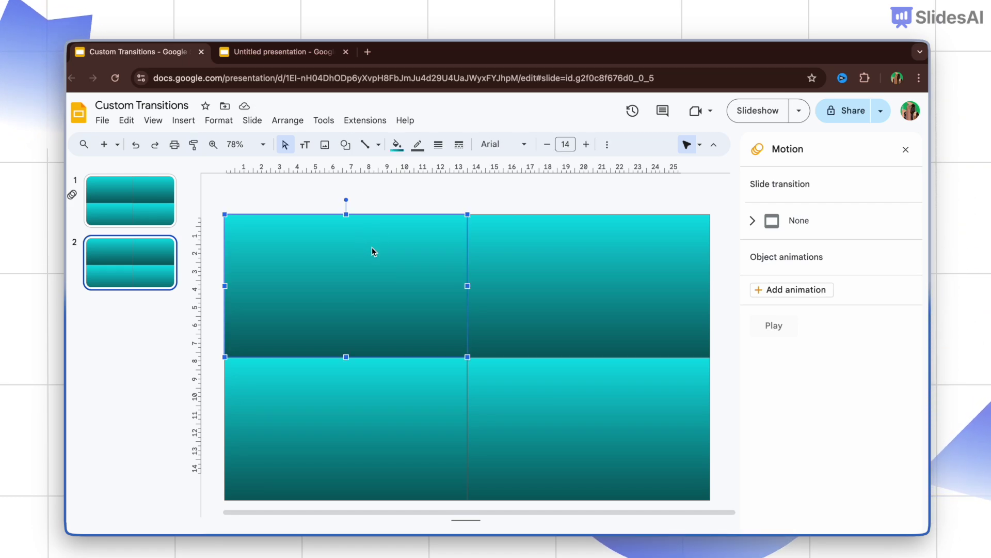
Step: Give slide 2's top-left rectangle a Fly out to top animation starting with previous
click(819, 290)
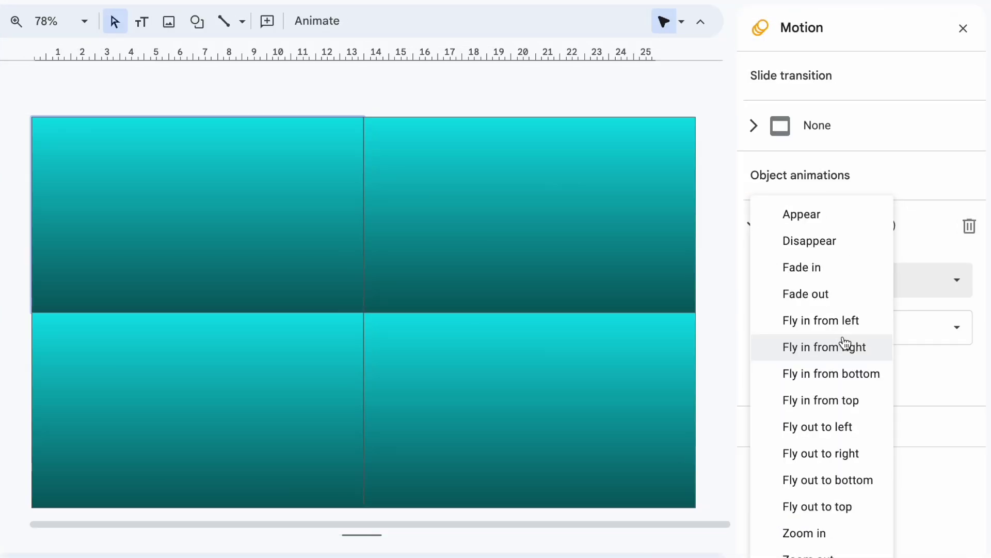
click(859, 508)
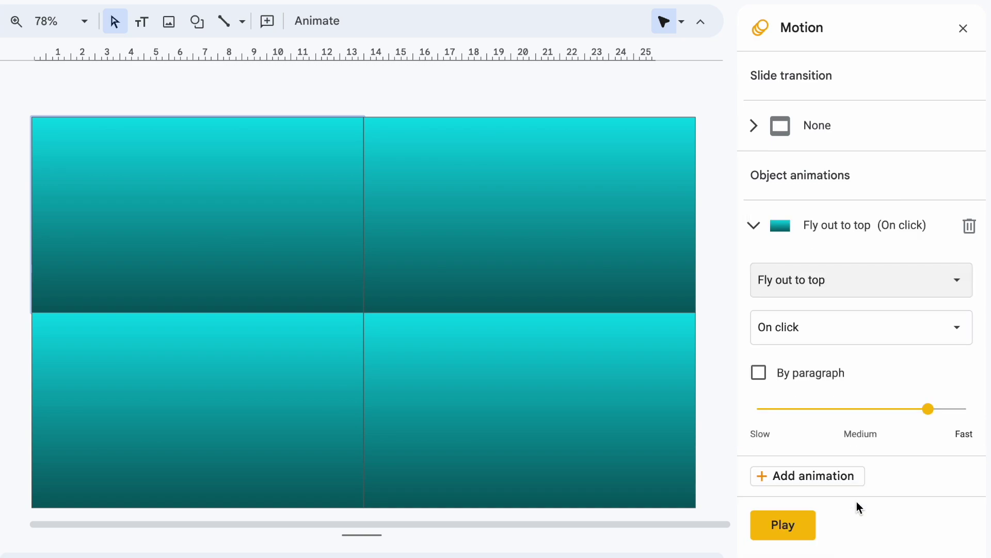
click(853, 341)
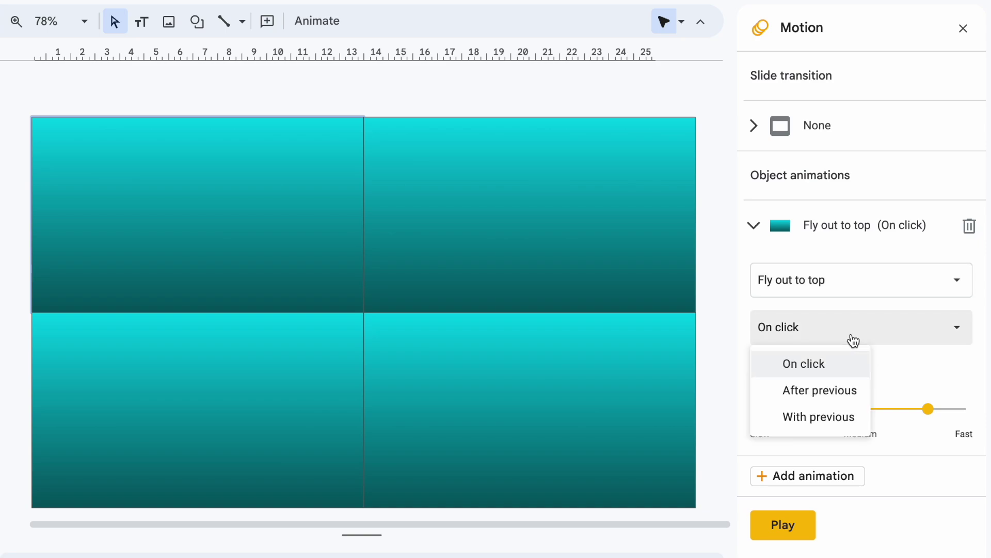
click(827, 419)
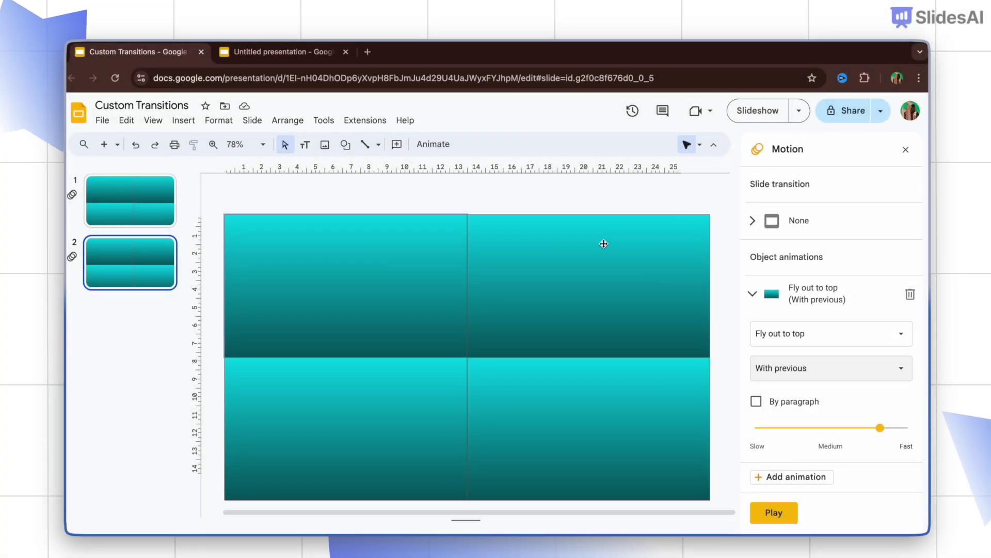
Step: Add an animation to the top-right rectangle, then return to slide 1
click(601, 252)
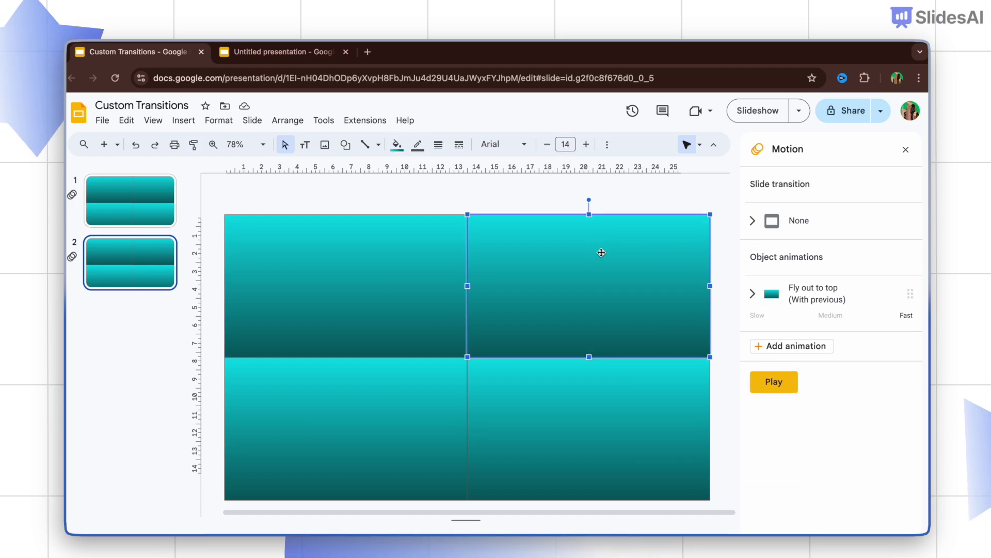
click(792, 345)
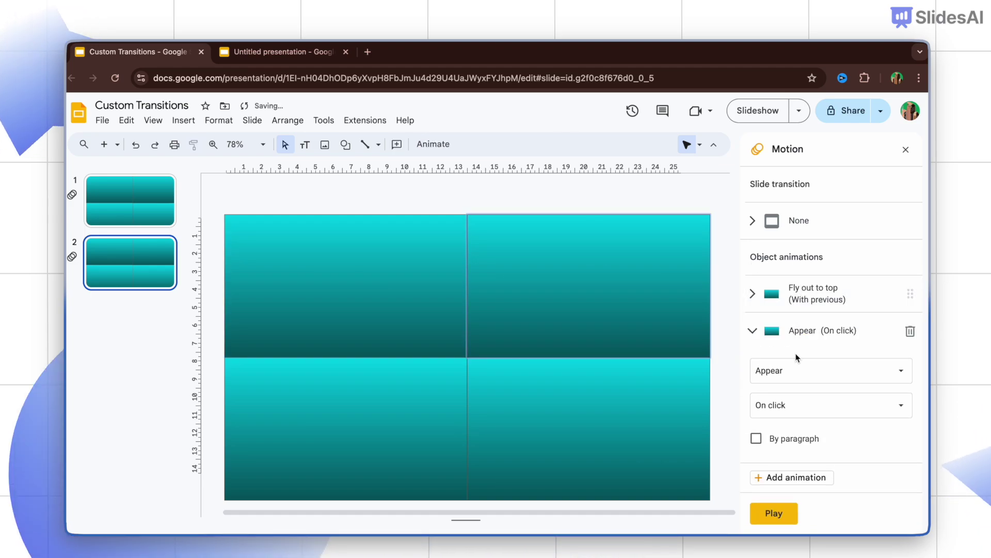
click(797, 370)
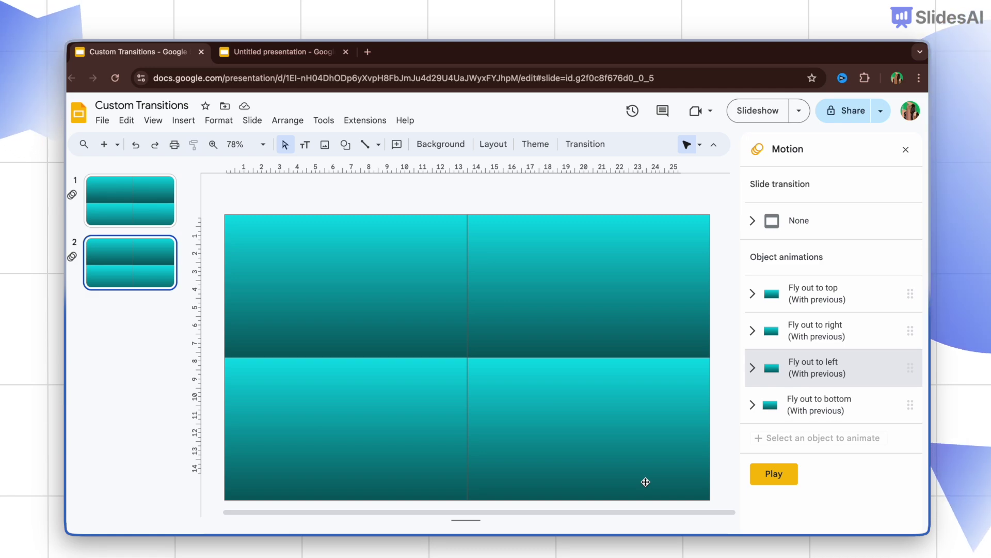
click(147, 214)
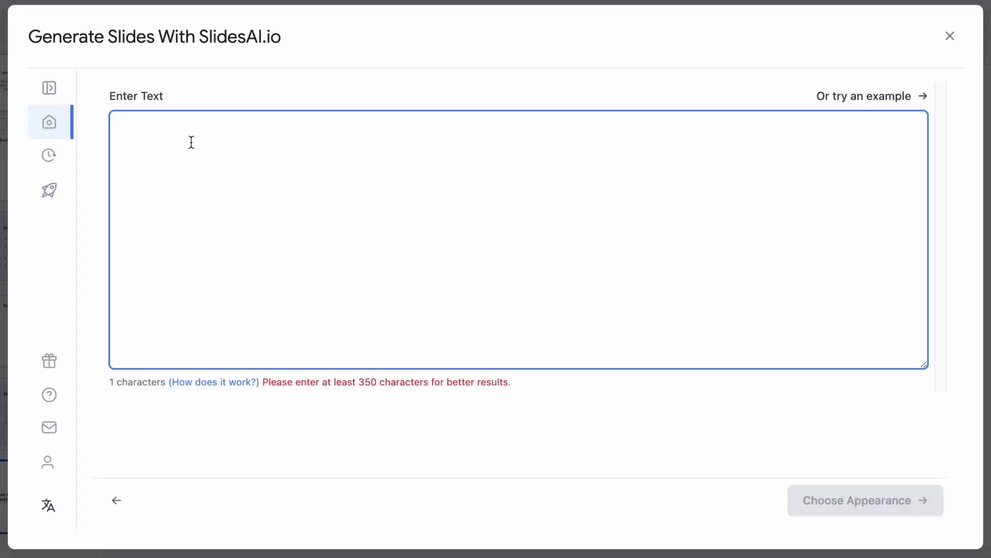
Step: Paste about 961 characters of exercise, nutrition and stress notes into the text box
key(ctrl+v)
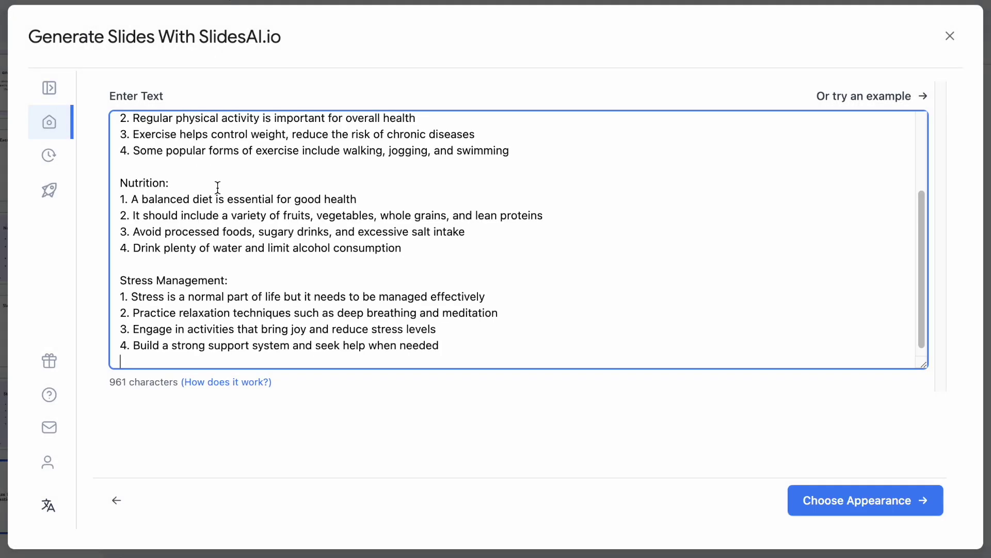